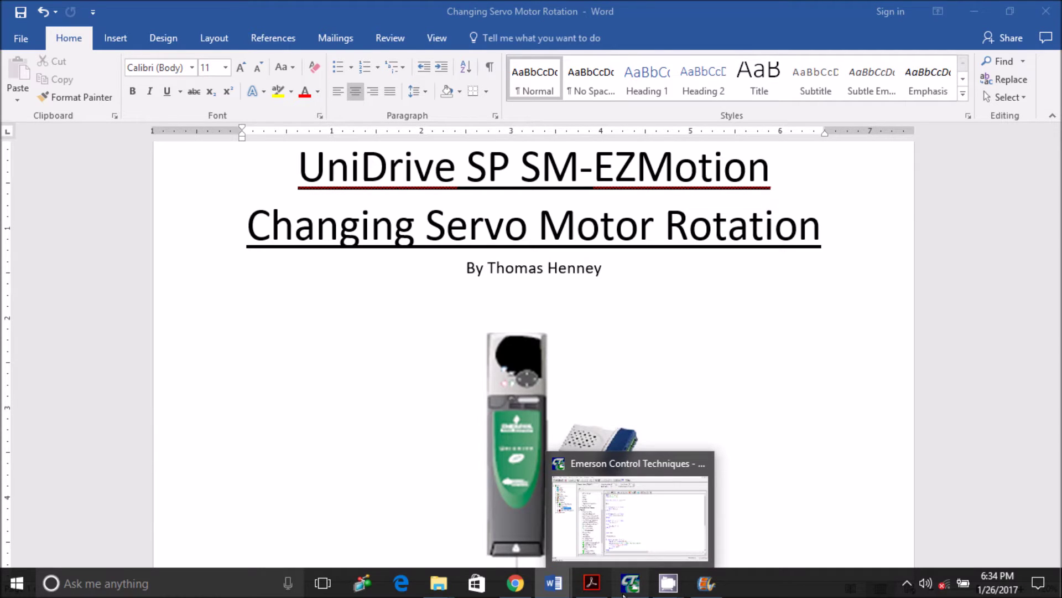
Bring the SM-EZMotion project forward and expand Hardware to list the drive and slots
left_click(625, 593)
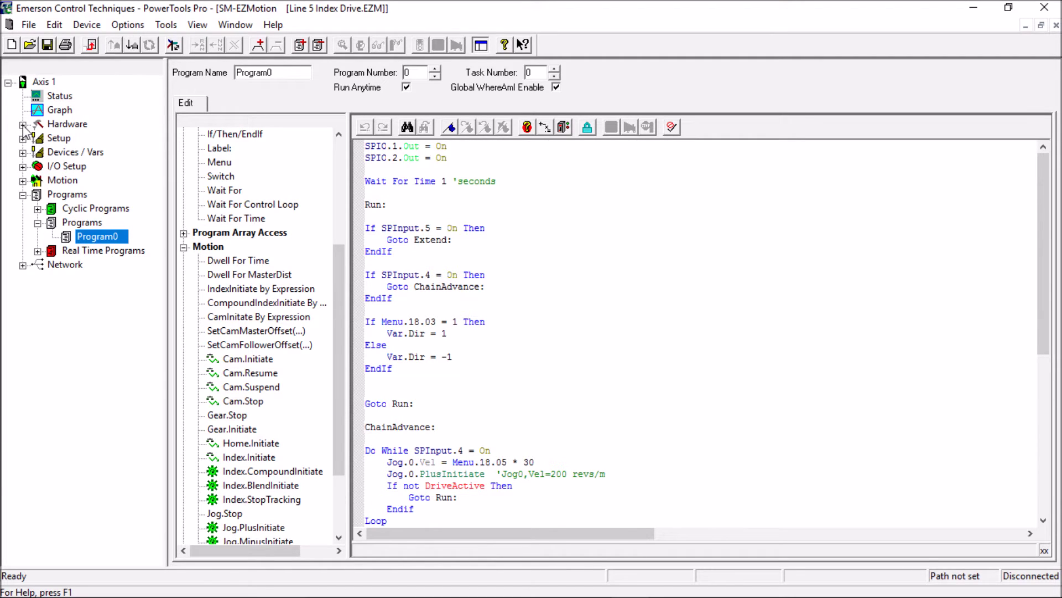
left_click(23, 125)
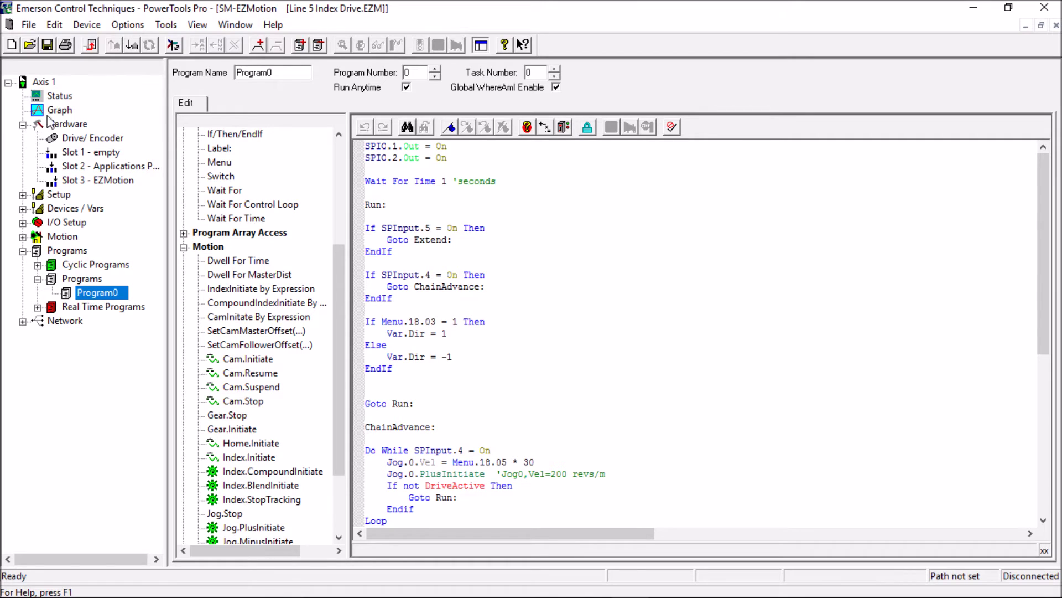
Show the Drive/Encoder Motor settings for the 190U2D300 motor
left_click(71, 140)
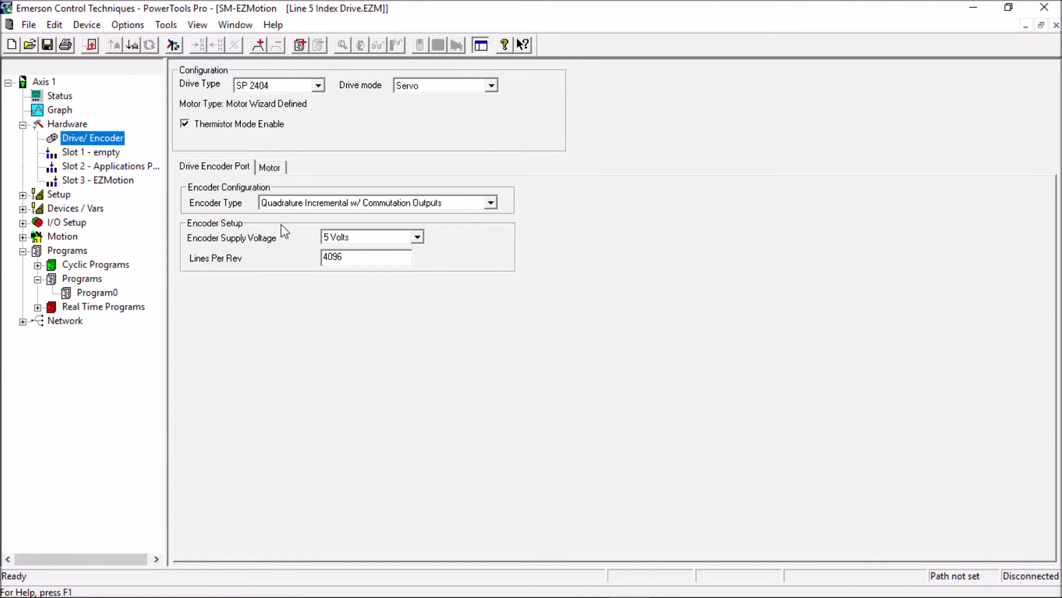
left_click(273, 167)
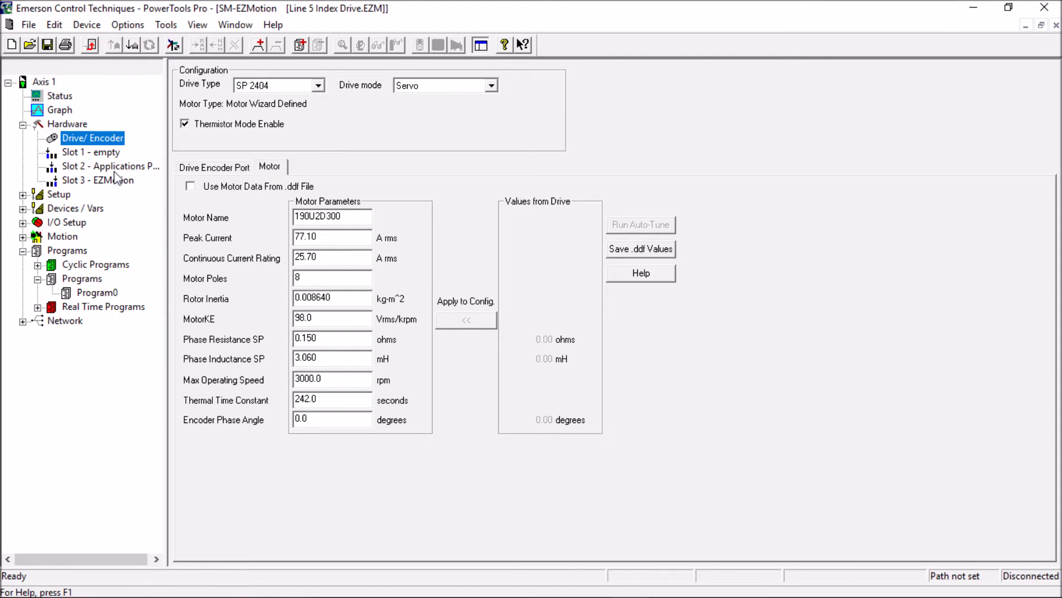
Expand Setup, browse the Position, Master Units and User Units pages, then select Setup
left_click(23, 194)
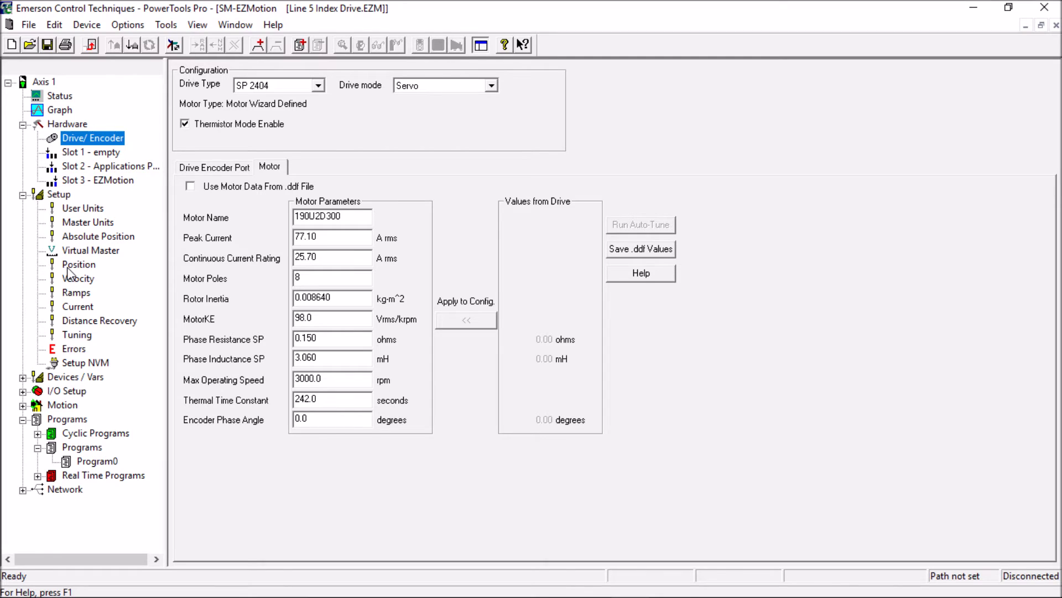
left_click(69, 271)
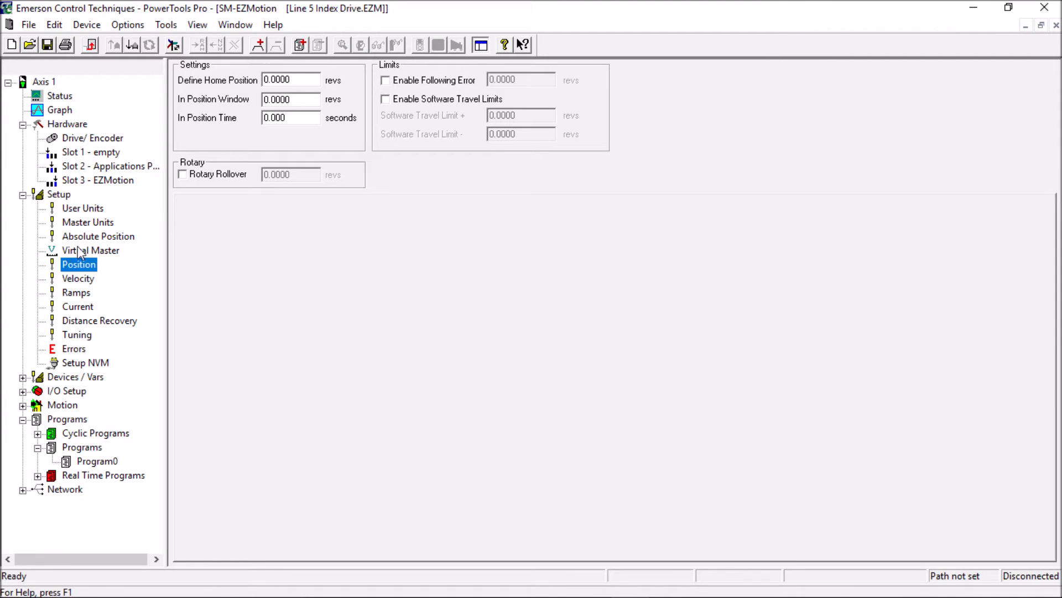
left_click(81, 220)
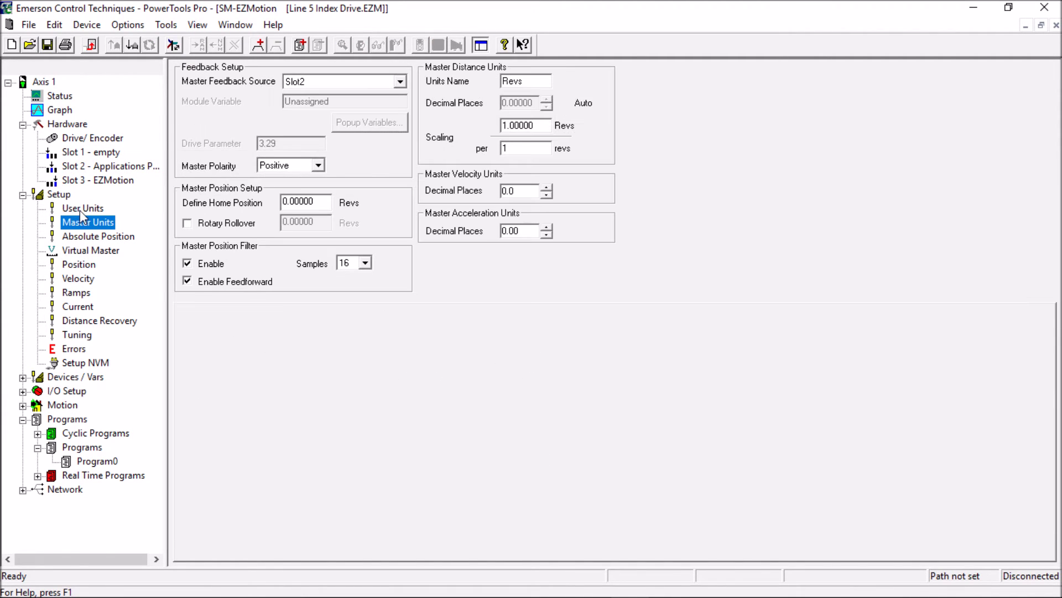
left_click(80, 208)
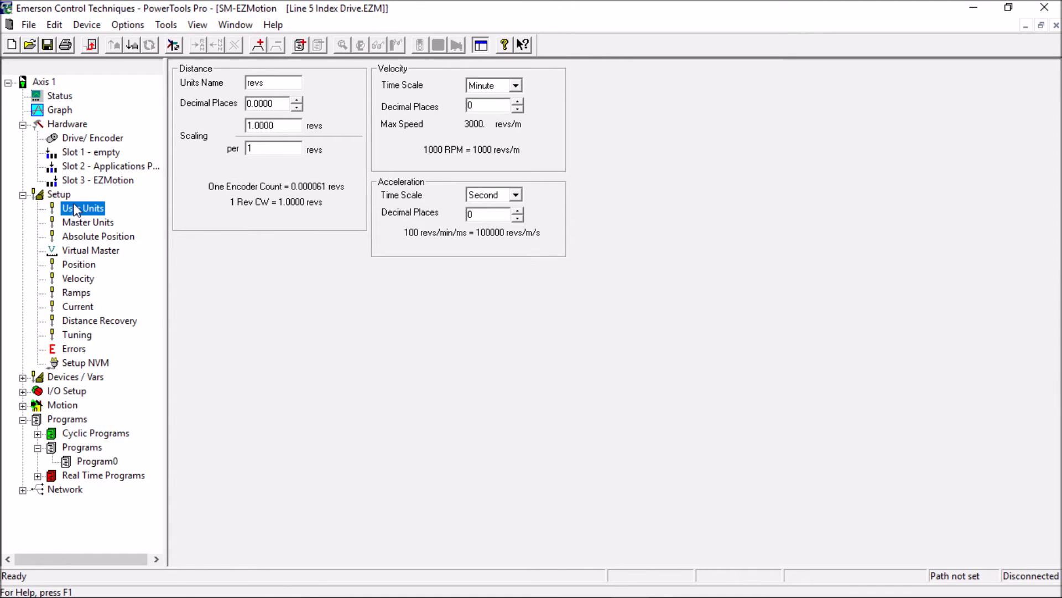
right_click(59, 195)
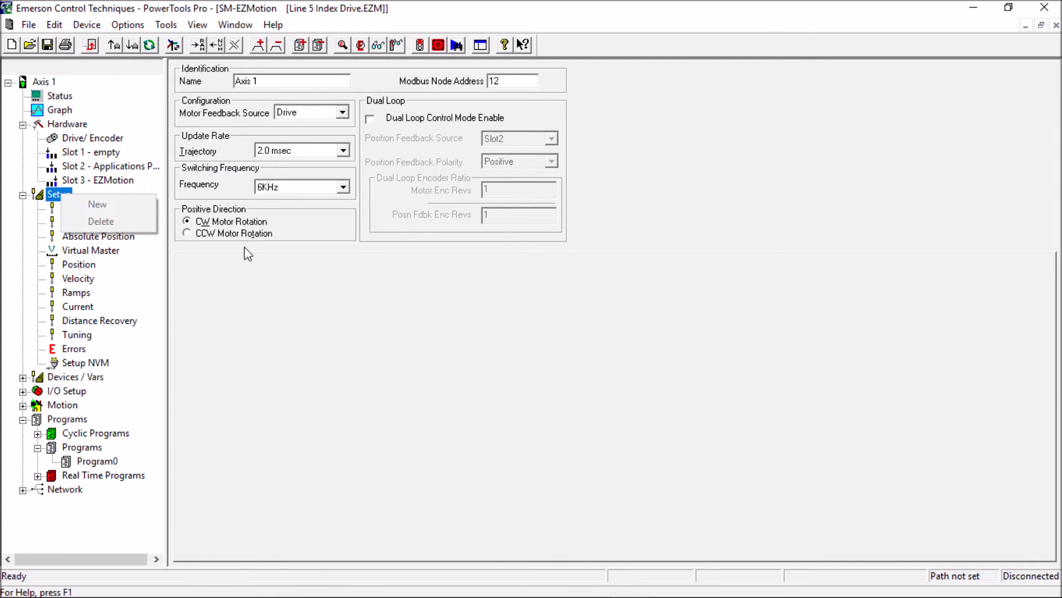
Dismiss the Setup context menu, leaving Axis 1's positive direction set to clockwise
left_click(270, 262)
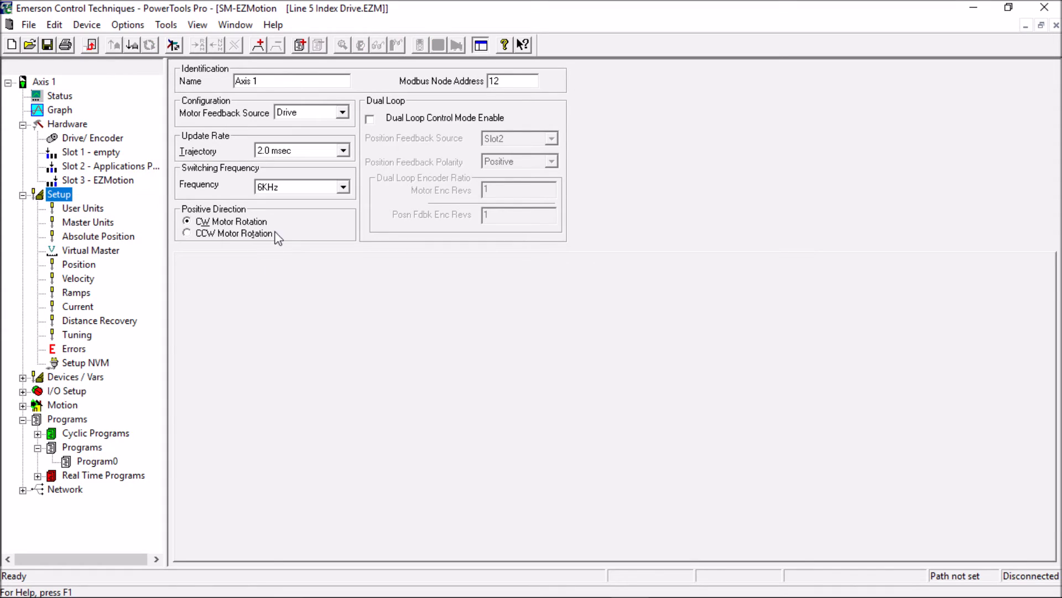